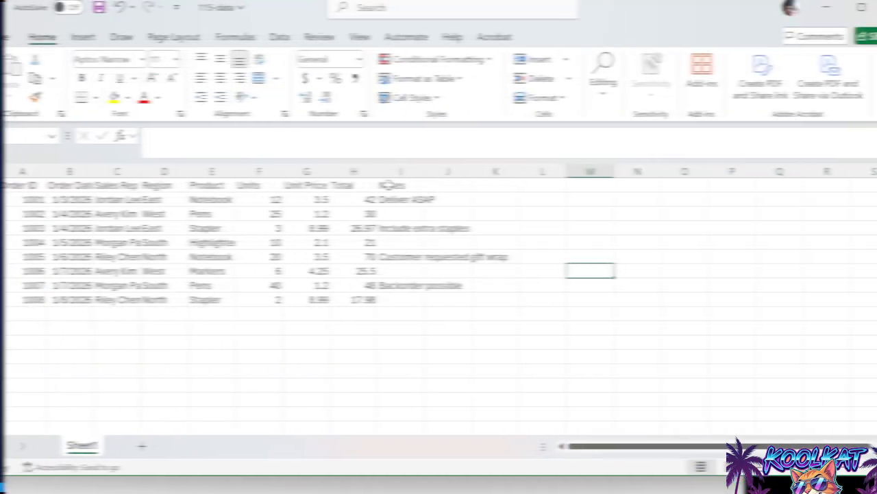
- Move the Notes column in front of the Product column and auto-fit its width to the notes
left_click_drag(386, 187, 392, 317)
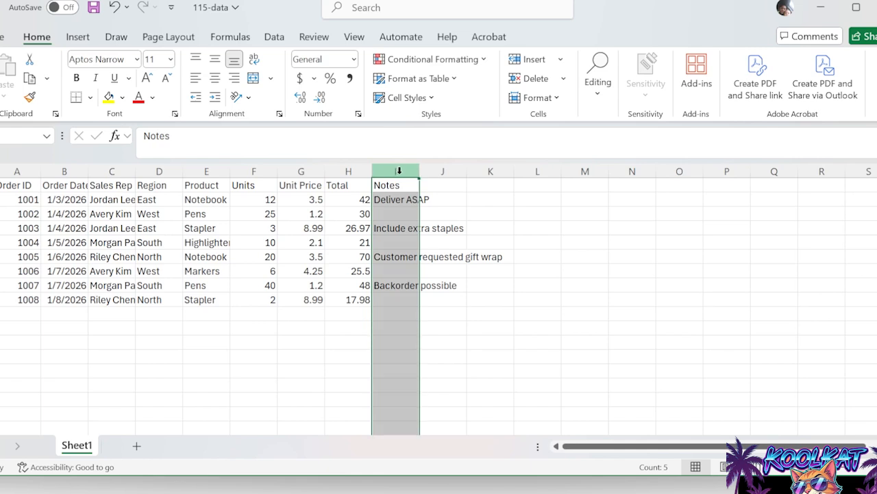
right_click(401, 175)
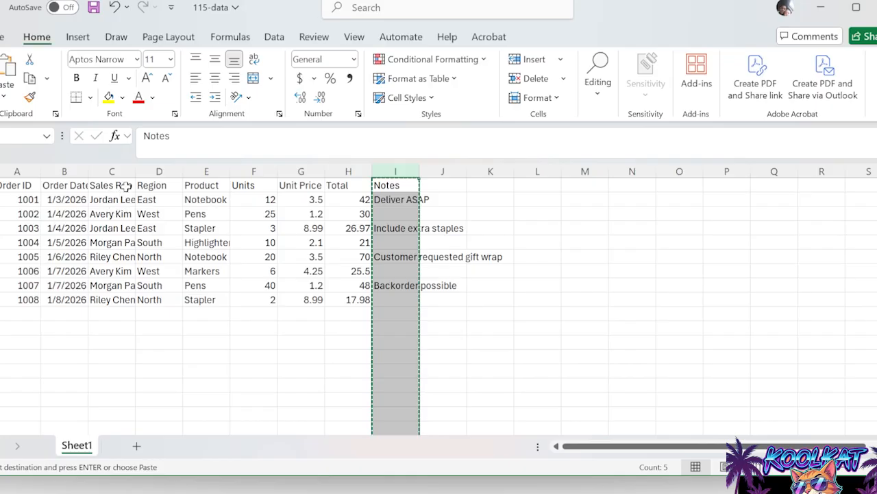
left_click(208, 172)
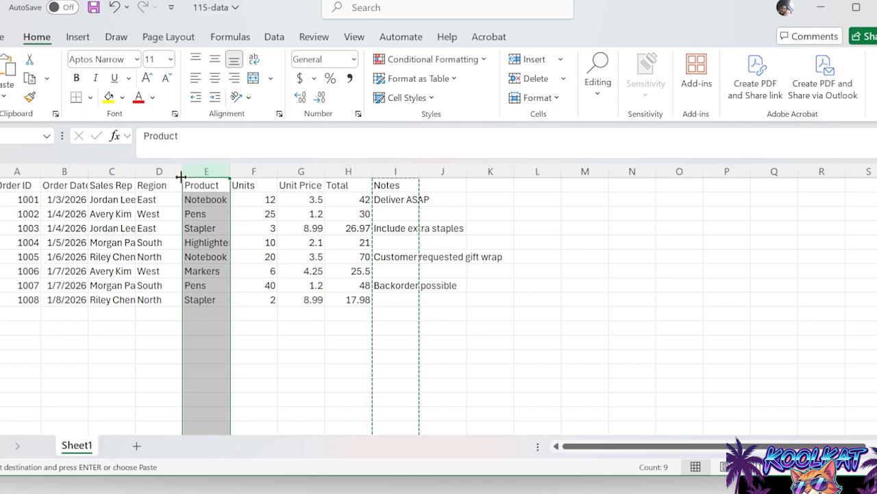
right_click(216, 175)
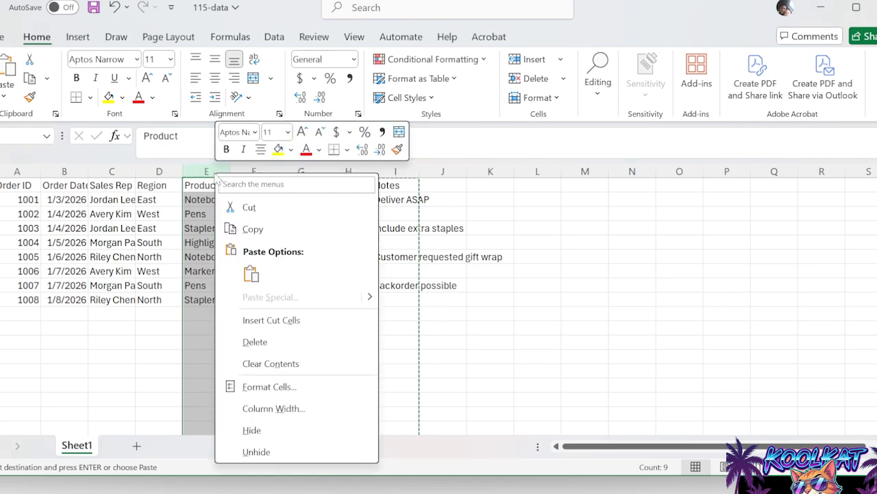
left_click(257, 321)
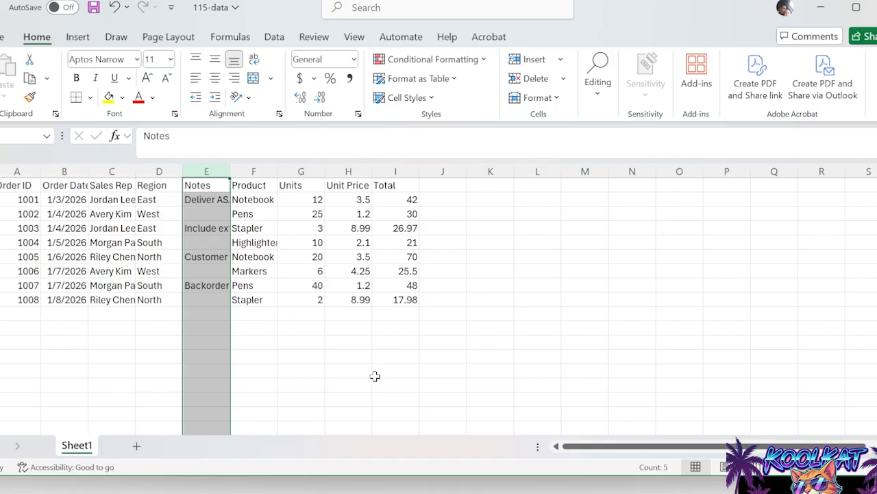
left_click(348, 372)
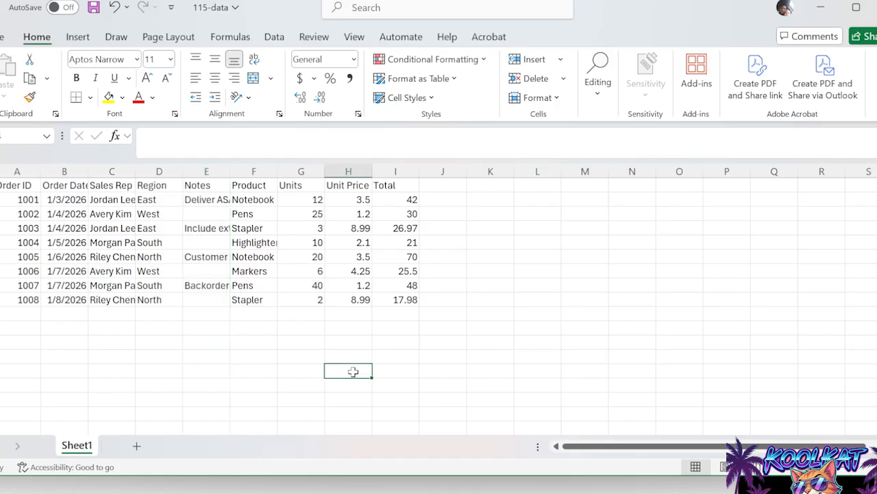
double_click(229, 171)
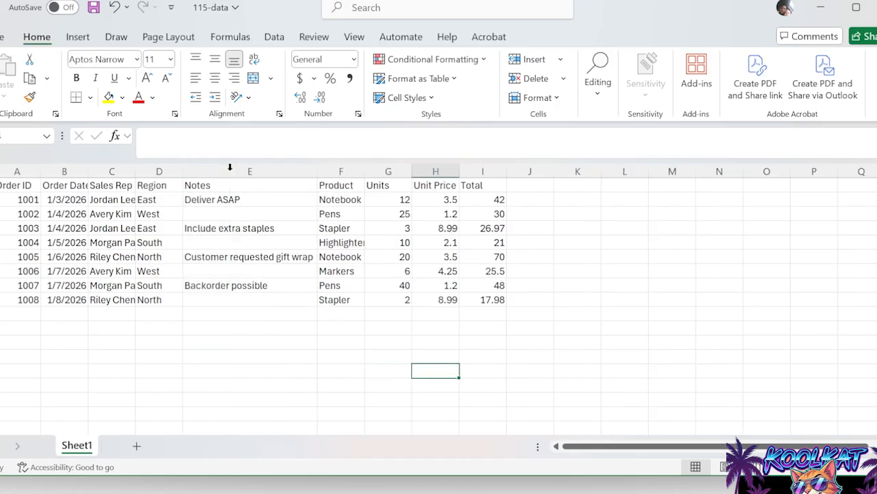
left_click(279, 373)
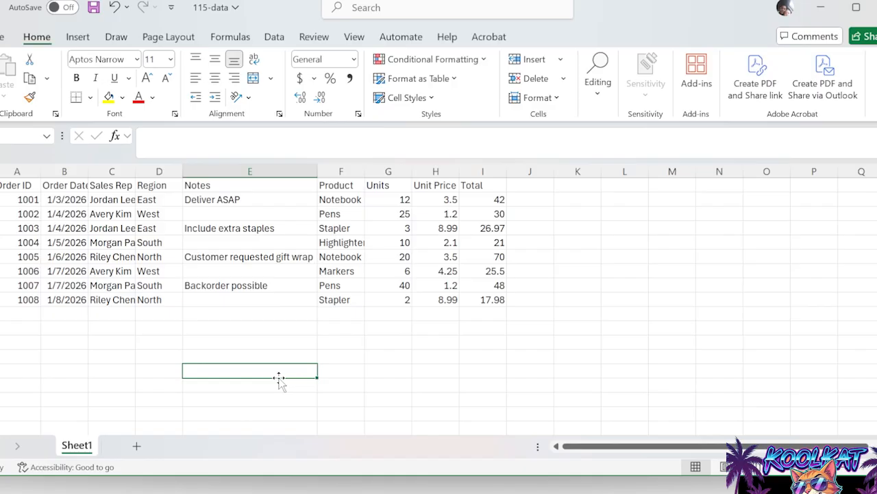
- Check the formulas in the first two Total cells against their Units and Unit Price references
left_click(489, 203)
left_click(455, 213)
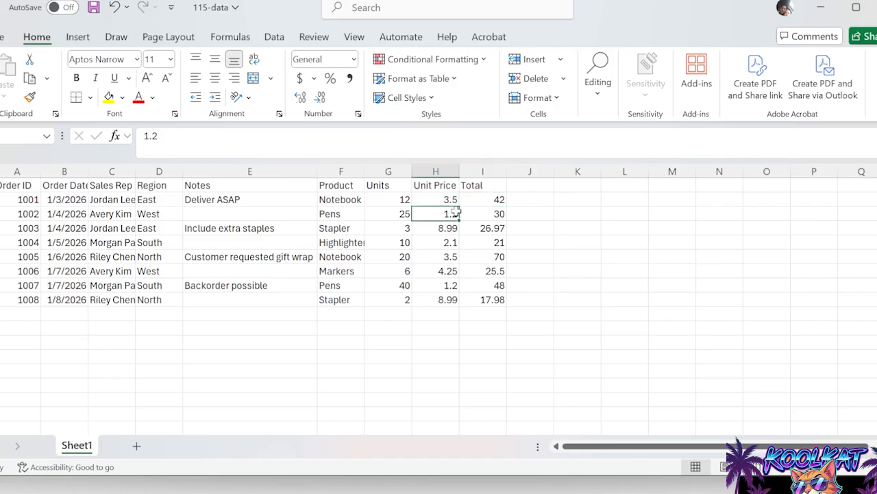
double_click(486, 200)
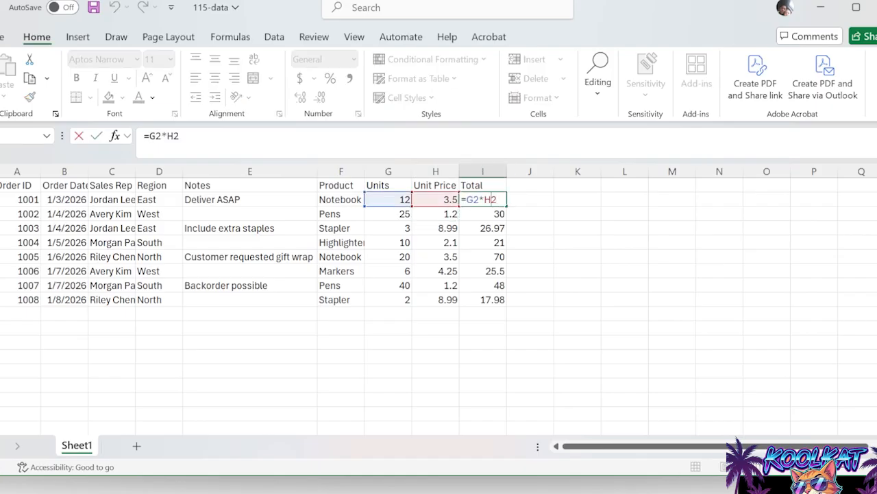
double_click(489, 215)
left_click(493, 231)
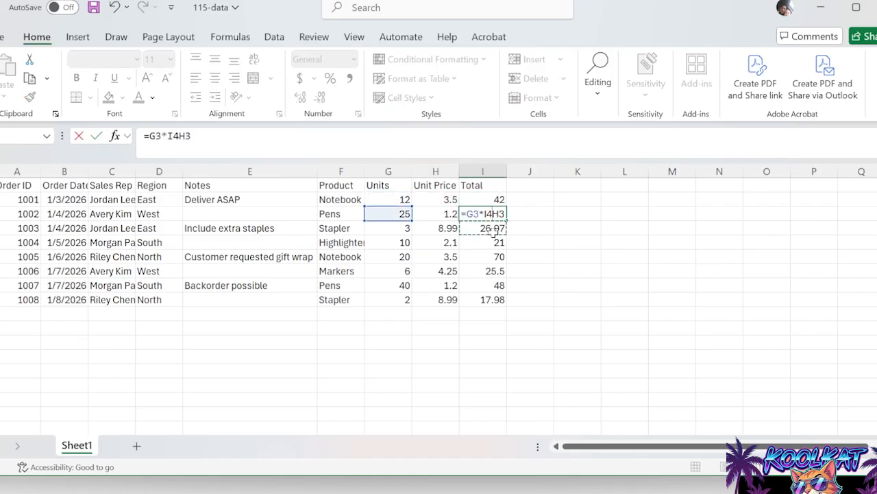
key("BackSpace")
key("BackSpace")
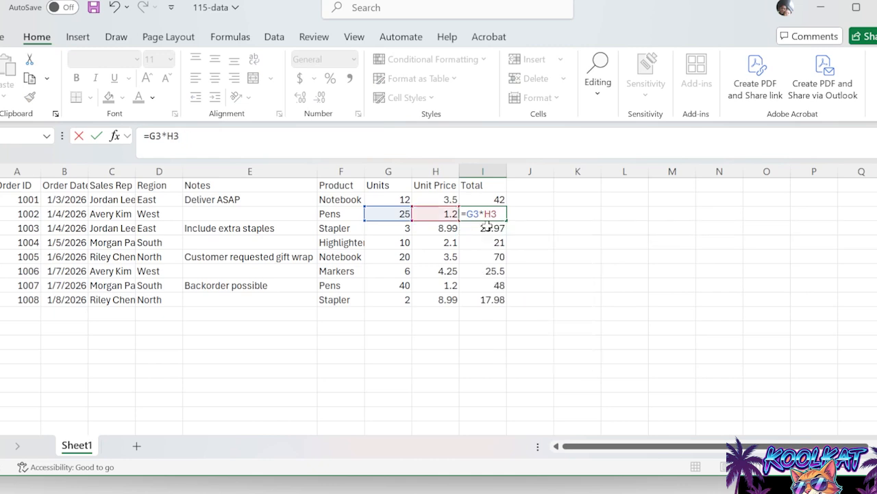
key("Return")
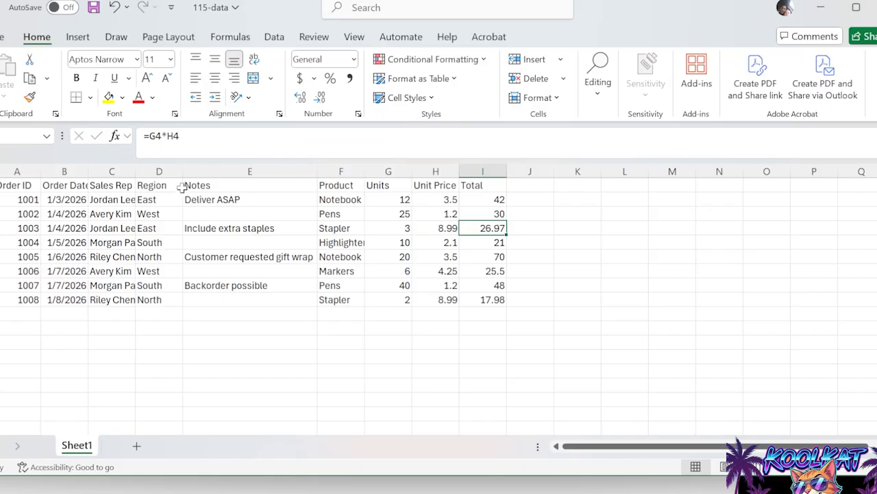
- Widen the Order Date column slightly so its header fits
left_click(158, 171)
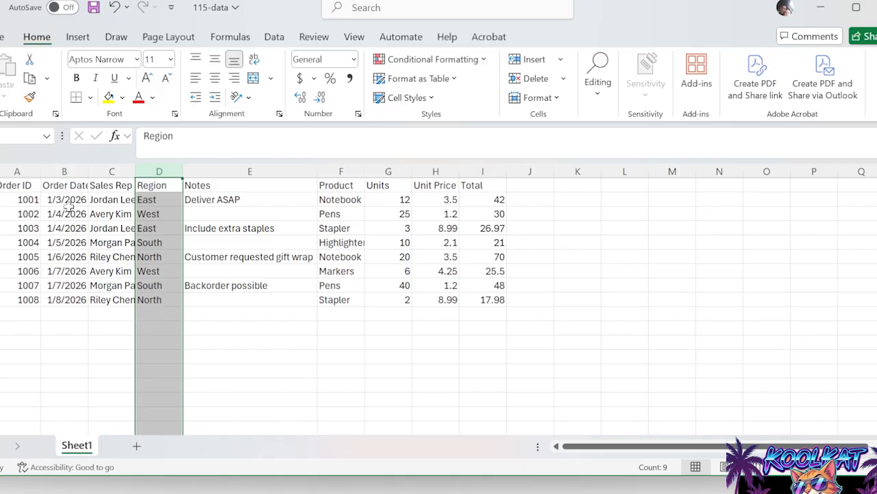
left_click_drag(88, 172, 93, 173)
left_click(200, 281)
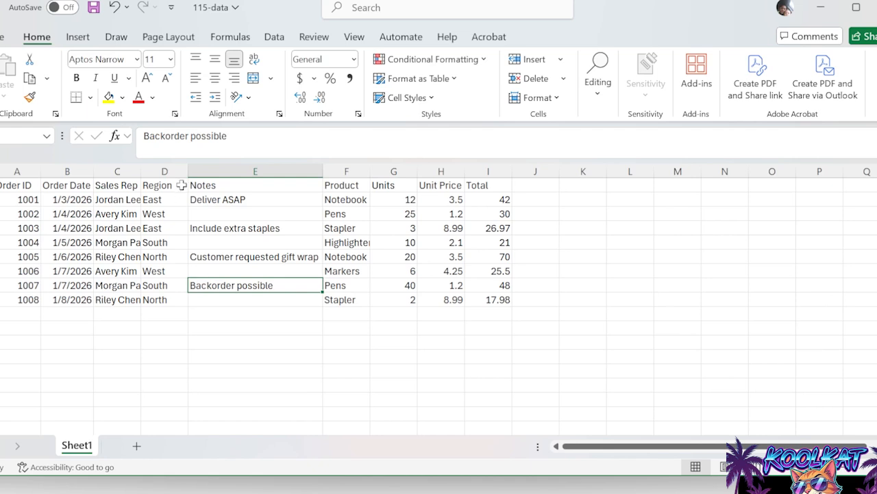
- Cut the Region column and insert it in front of the Sales Rep column
left_click(171, 167)
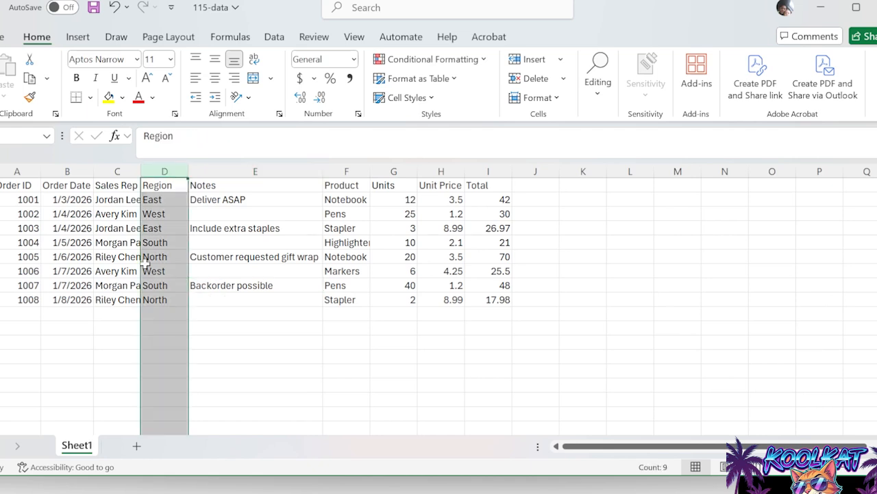
right_click(165, 172)
left_click(200, 208)
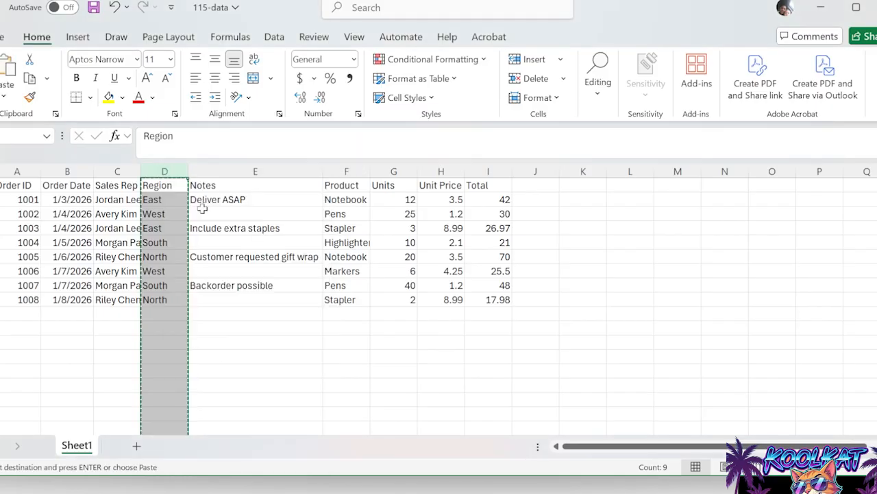
right_click(115, 172)
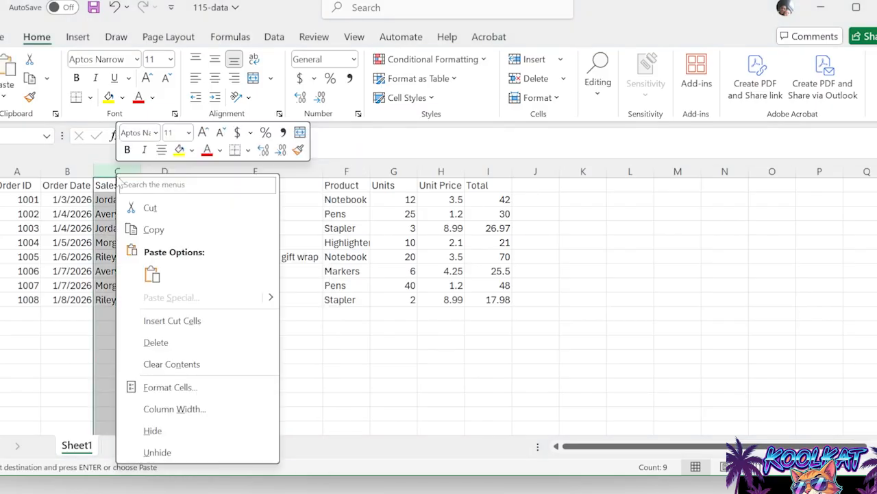
left_click(165, 321)
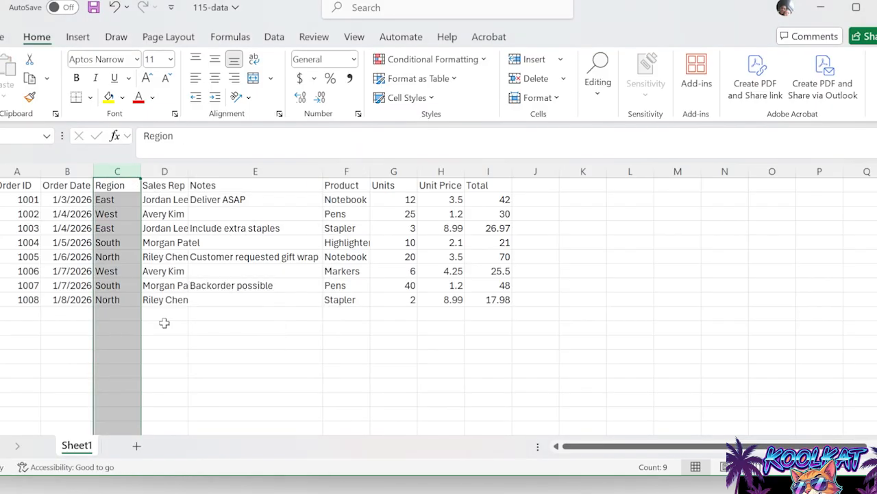
left_click(60, 185)
left_click(112, 186)
left_click(81, 184)
left_click(115, 185)
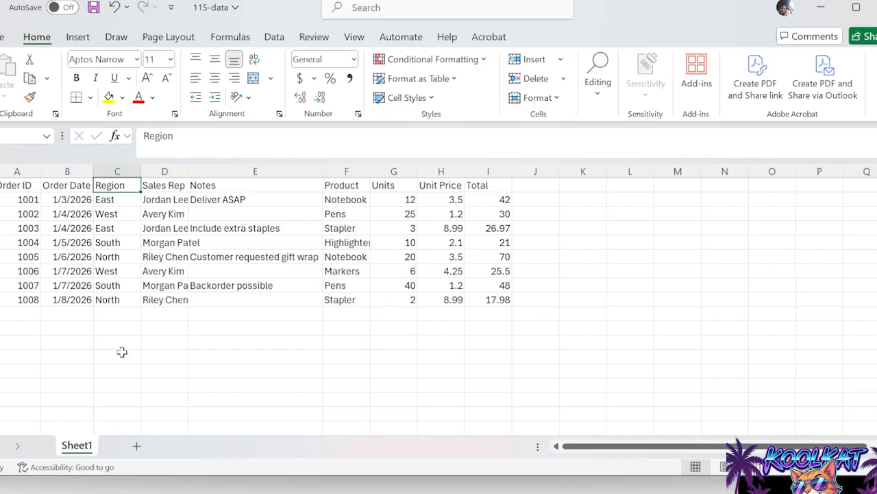
left_click_drag(21, 186, 21, 302)
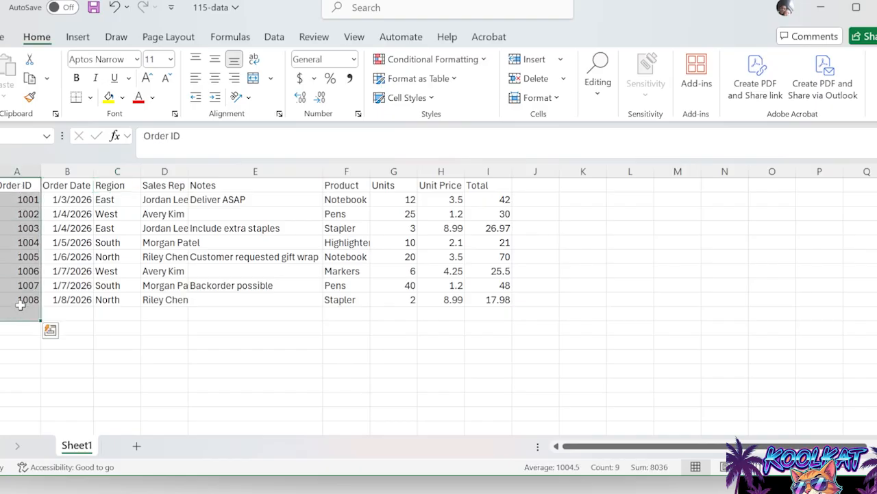
left_click_drag(67, 214, 82, 374)
left_click(117, 172)
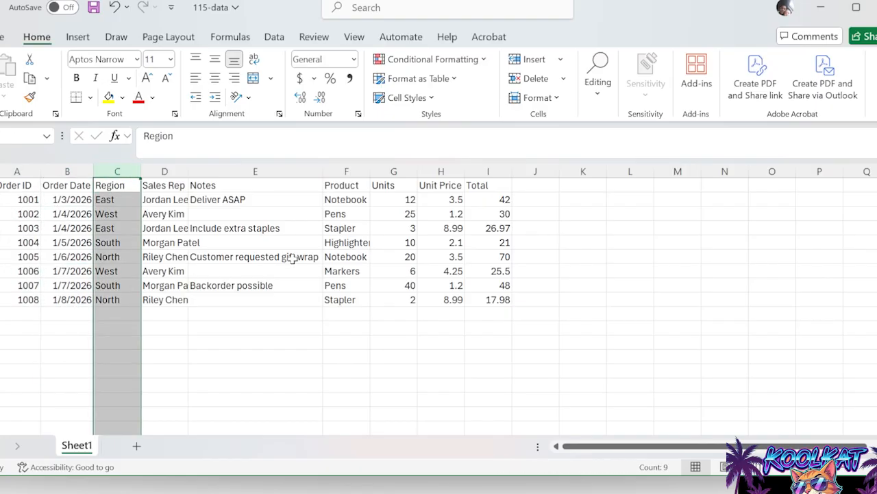
left_click(220, 284)
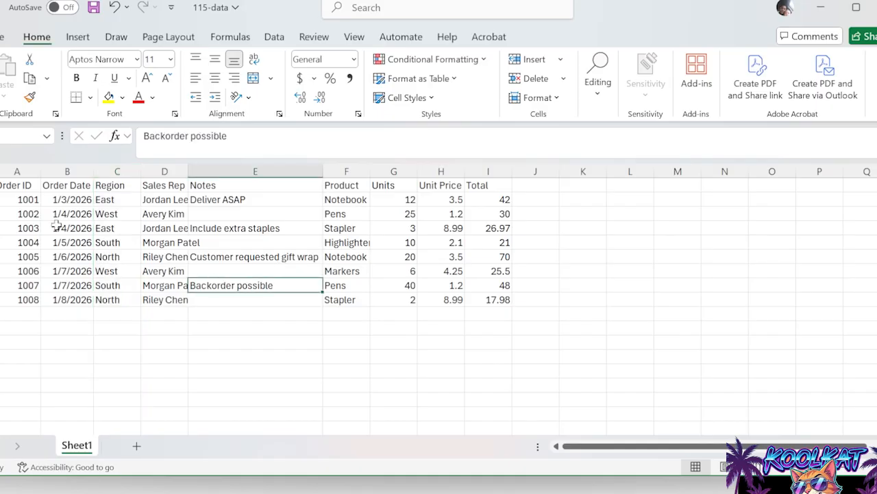
- Move the whole order table, A1:I9, across the sheet so that it starts in cell G1
left_click_drag(15, 185, 499, 299)
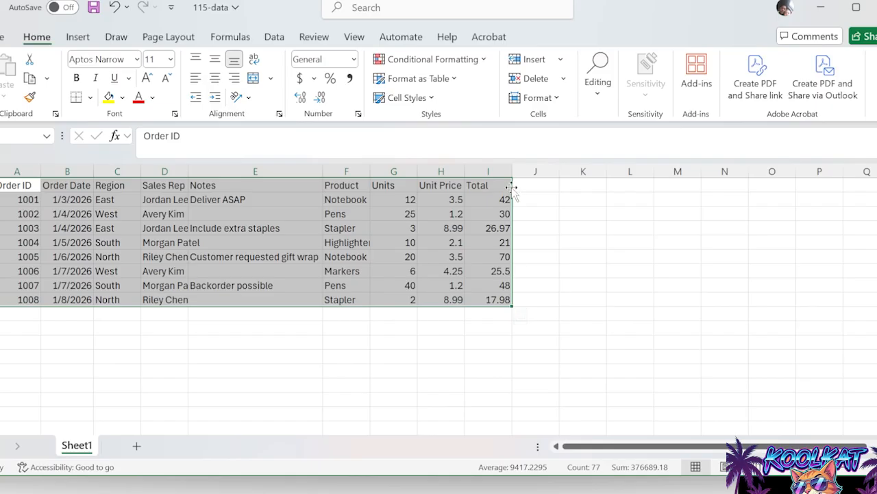
left_click_drag(511, 188, 513, 197)
left_click_drag(512, 190, 776, 197)
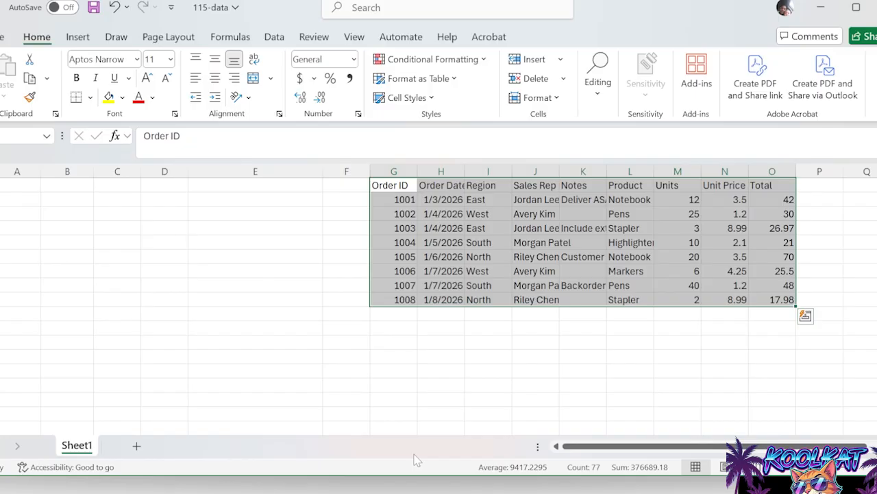
- Merge and center the empty block A1:F9 and format it with a yellow fill and dark teal font color
left_click_drag(17, 186, 346, 299)
left_click(253, 78)
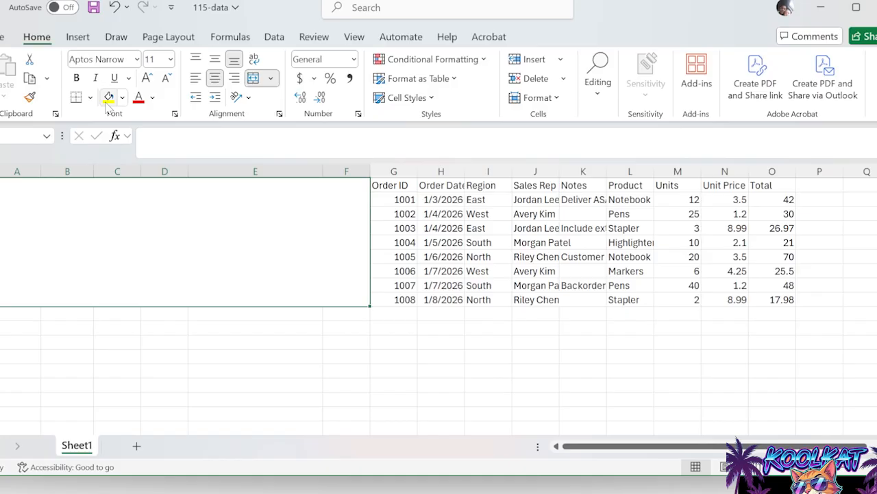
left_click(108, 98)
left_click(153, 97)
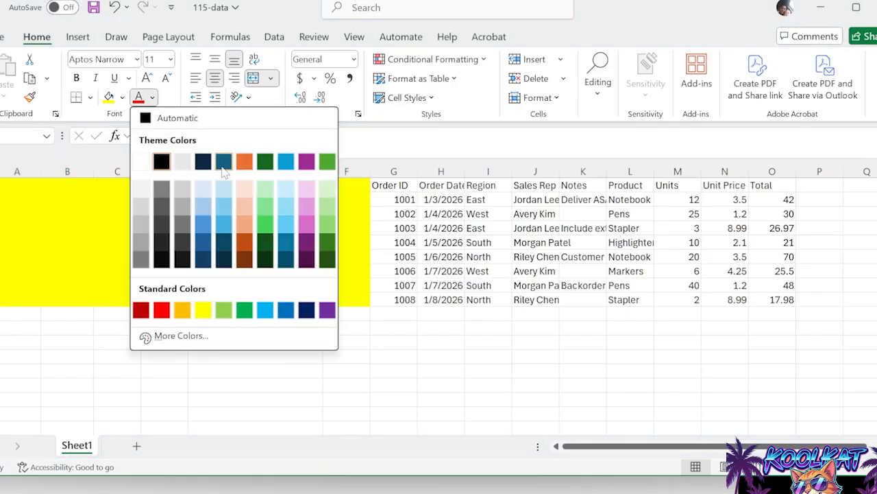
left_click(224, 164)
- Enter the text "Room Needed" in the merged yellow block
type("Roo")
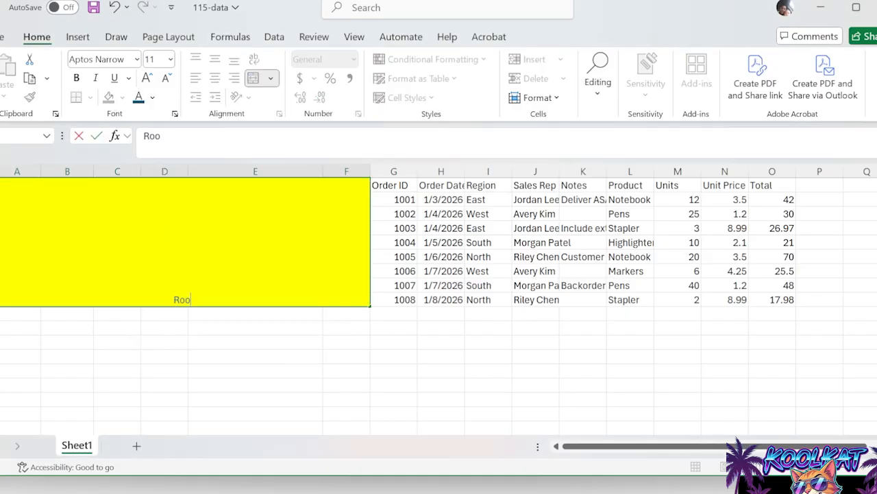
type("m Needed")
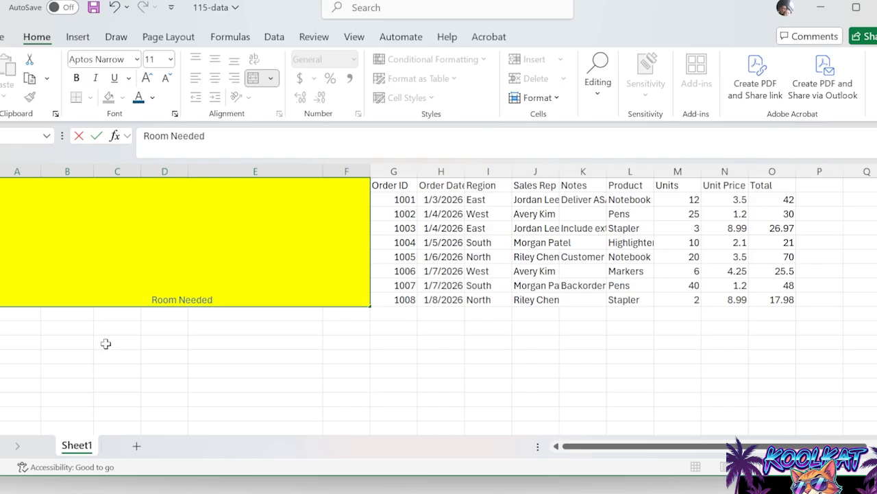
left_click(157, 382)
left_click(161, 296)
left_click(221, 38)
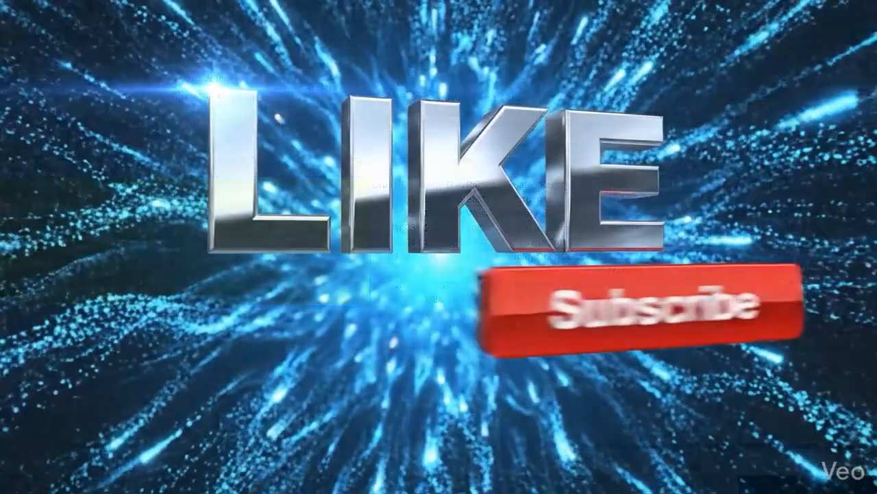